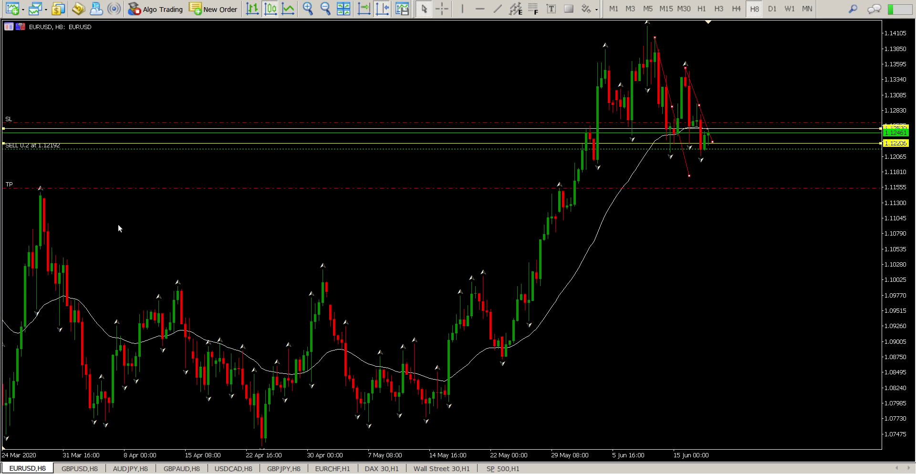
- Add a horizontal level at 1.11472 just below the EURUSD take-profit line, then view H1
click(480, 8)
click(433, 196)
drag(434, 196, 434, 192)
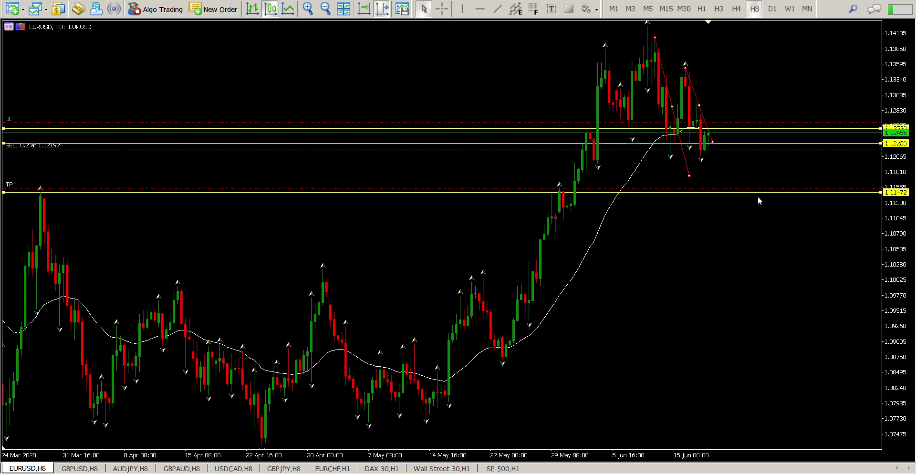
click(701, 8)
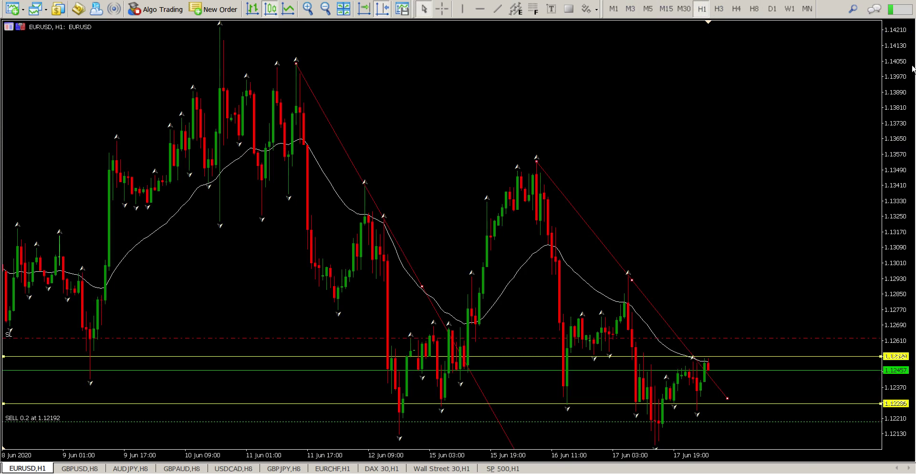
- Delete the long descending trendline from the EURUSD H1 chart
drag(899, 72, 899, 95)
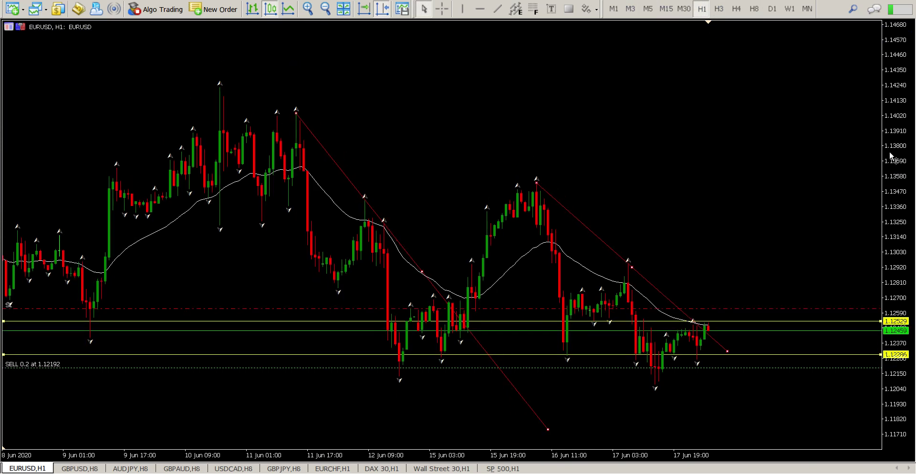
right_click(600, 240)
click(533, 233)
right_click(369, 208)
click(389, 247)
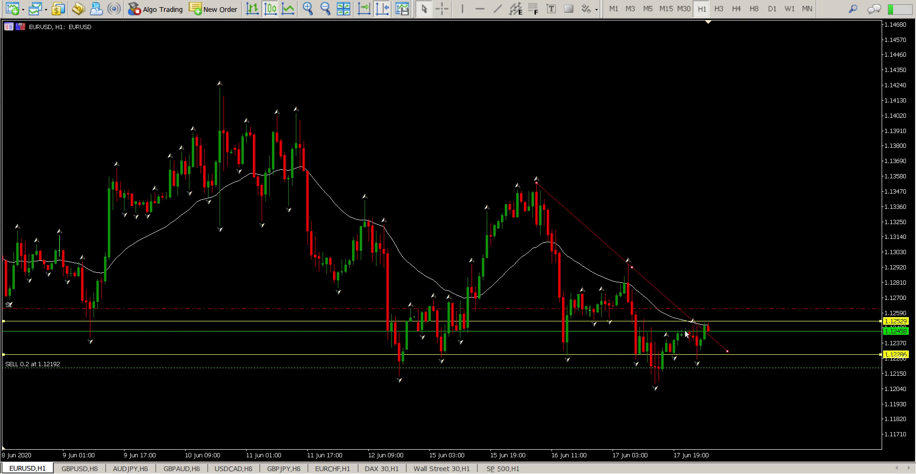
- Draw a rising trendline from the recent EURUSD low
mouse_move(688, 333)
drag(898, 84, 891, 123)
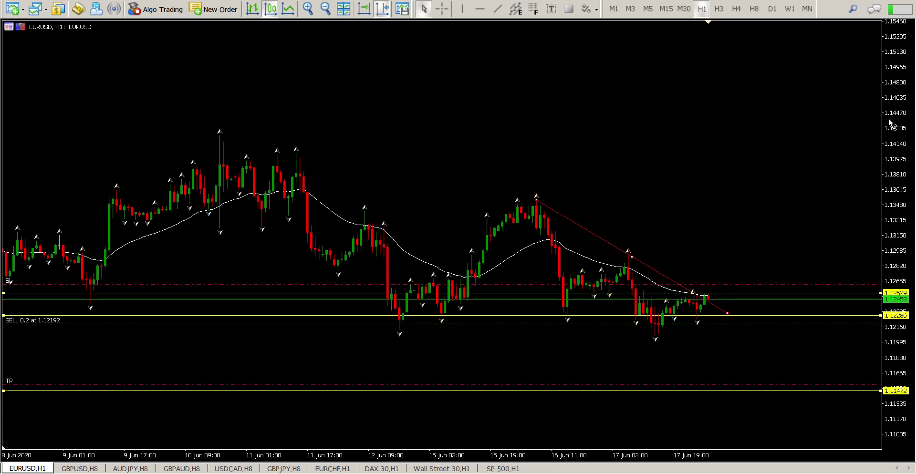
click(498, 9)
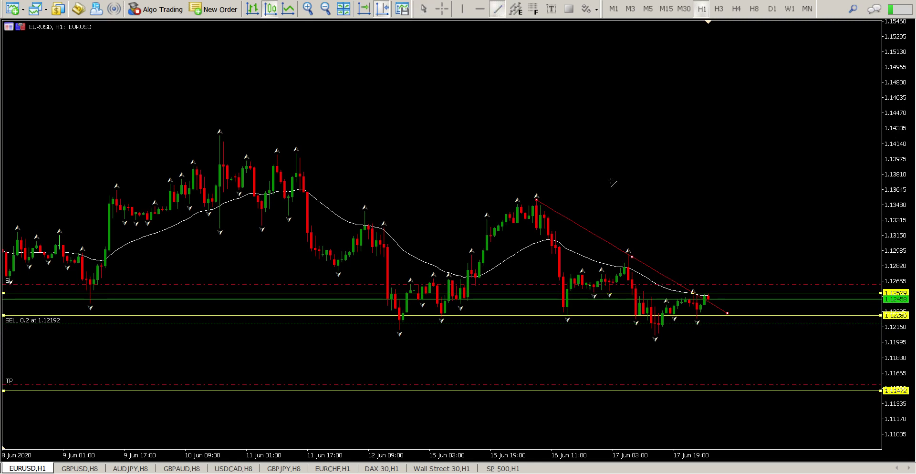
drag(656, 338, 743, 302)
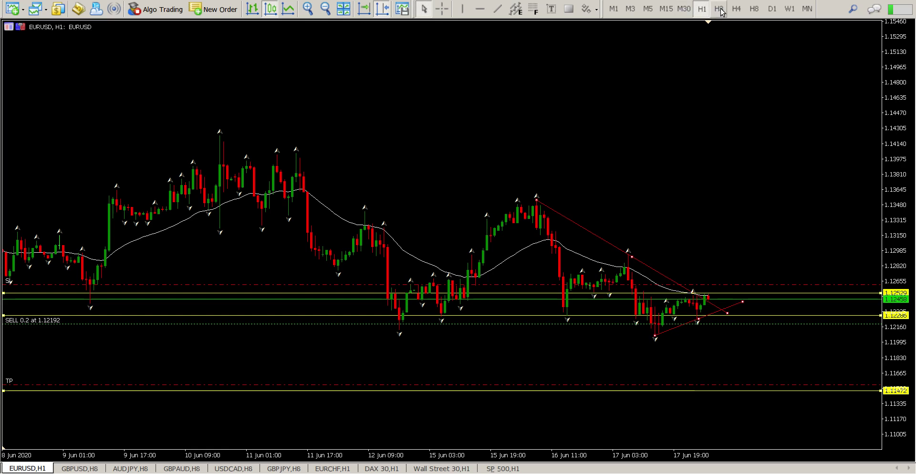
- Switch the EURUSD chart to the H4 timeframe
click(737, 9)
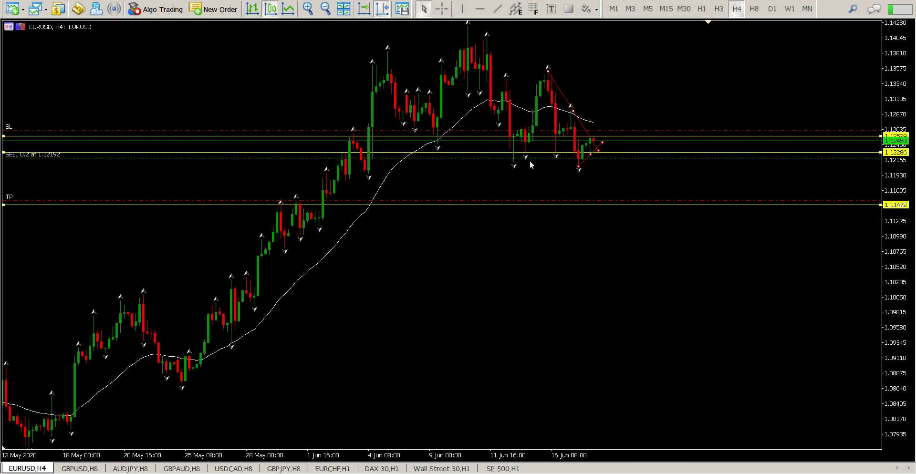
mouse_move(571, 157)
- Open the GBPUSD H8 chart and place a horizontal level at 1.24943
click(80, 468)
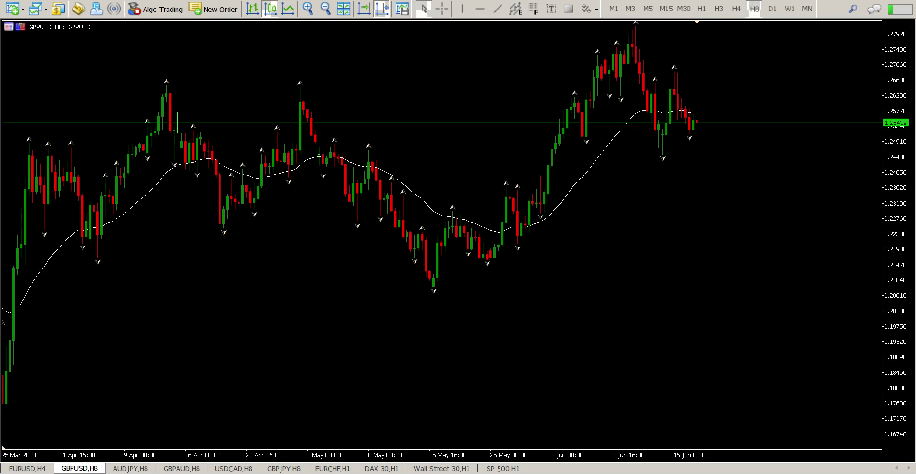
drag(894, 61, 886, 109)
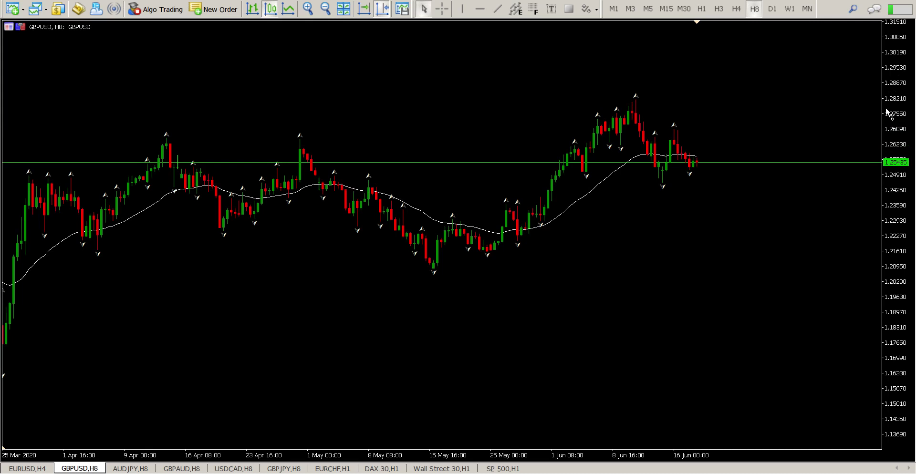
click(479, 9)
drag(622, 167, 625, 174)
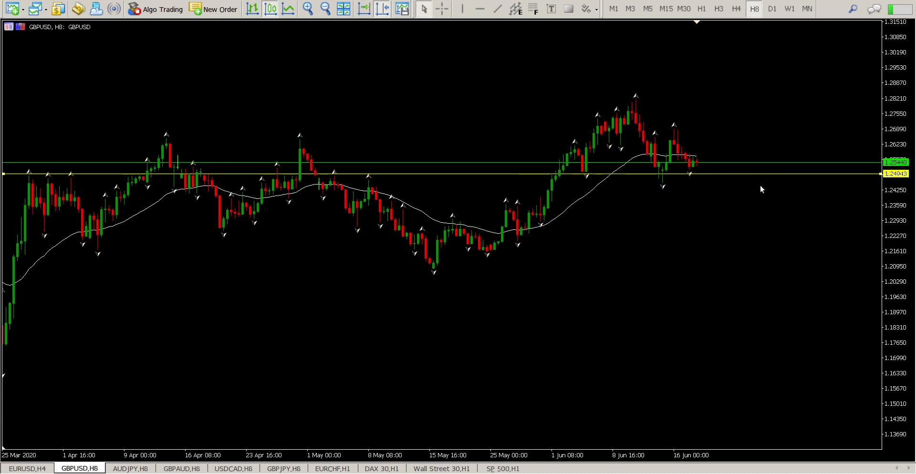
- Review the GBPUSD level on the H1 and H4 timeframes
click(701, 9)
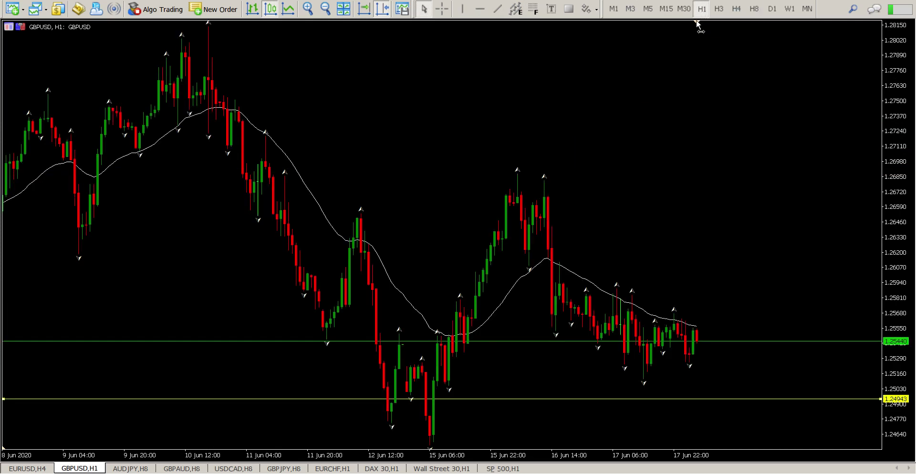
drag(903, 49, 893, 143)
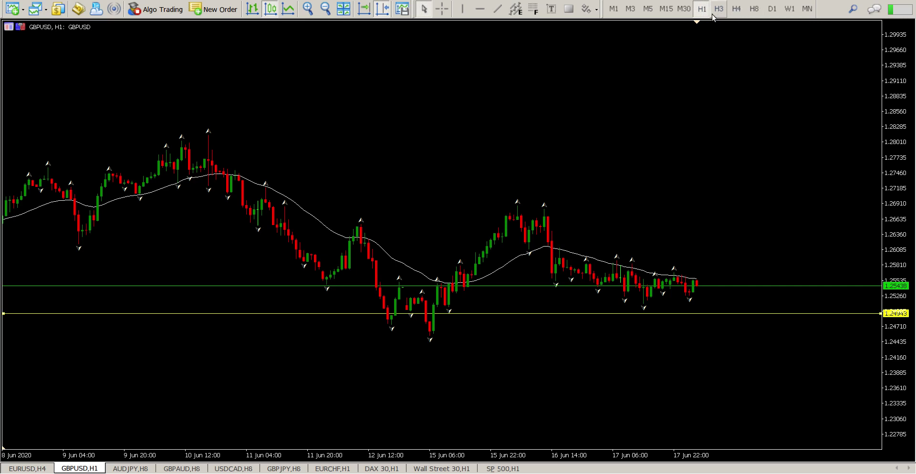
scroll(702, 149, up, 3)
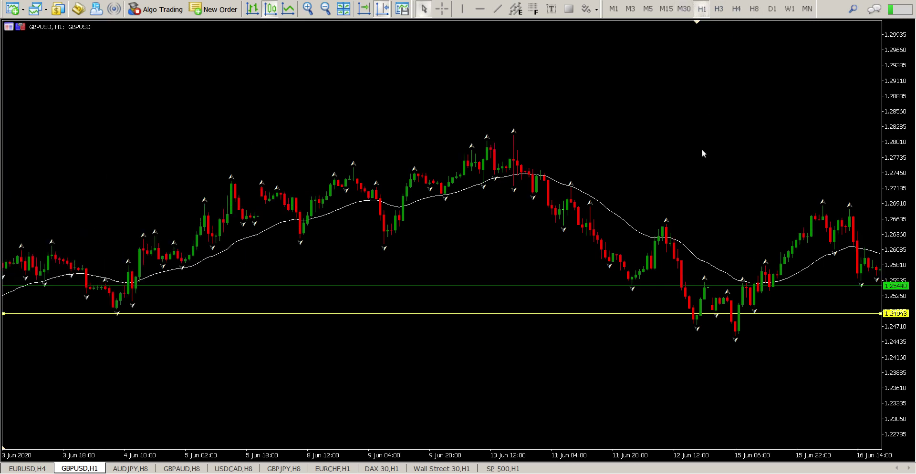
scroll(710, 124, down, 1)
click(736, 9)
scroll(601, 139, up, 5)
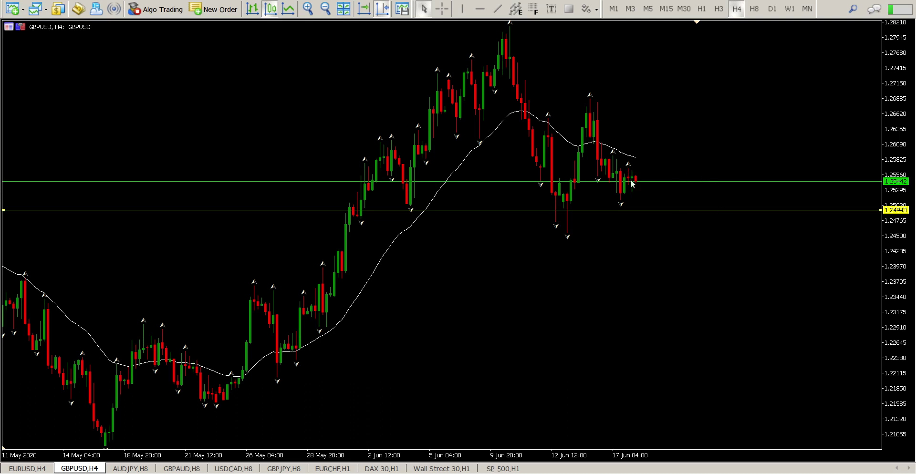
scroll(659, 310, down, 4)
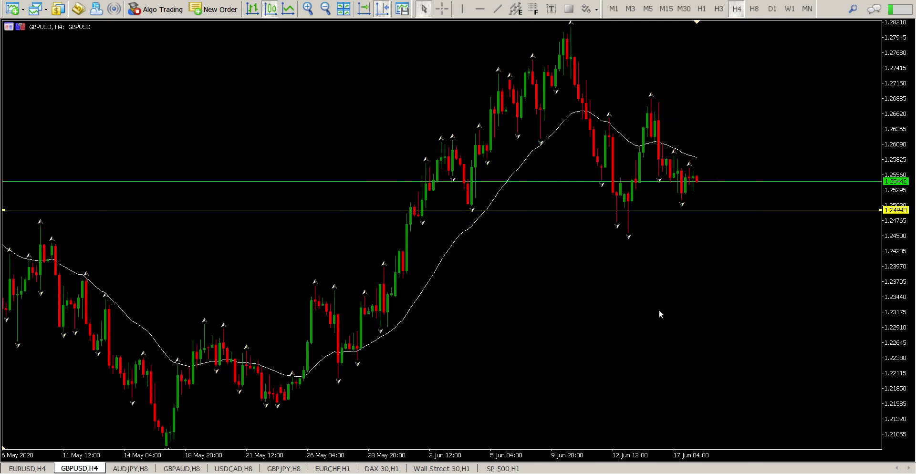
- On AUDJPY H8, draw a descending two-line channel and a rising line under recent lows
click(131, 468)
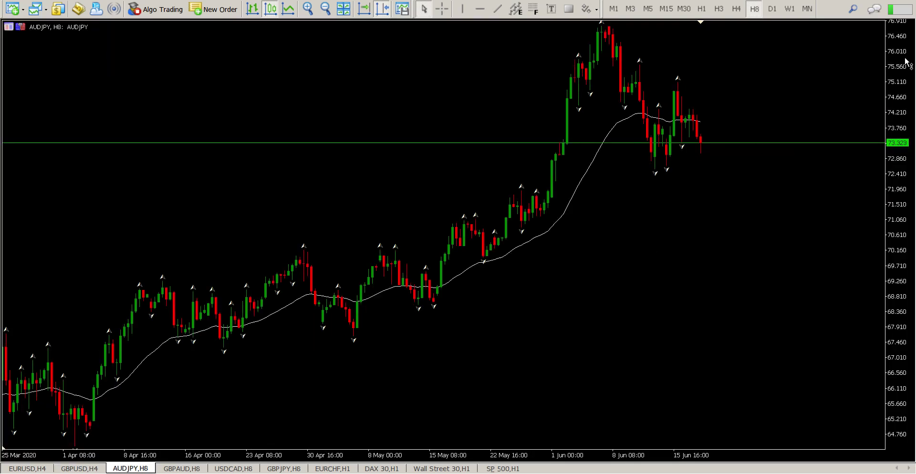
drag(904, 64, 891, 179)
click(498, 9)
mouse_move(601, 85)
mouse_down()
mouse_move(730, 167)
mouse_move(745, 195)
mouse_move(765, 179)
mouse_up()
click(498, 8)
drag(578, 145, 727, 229)
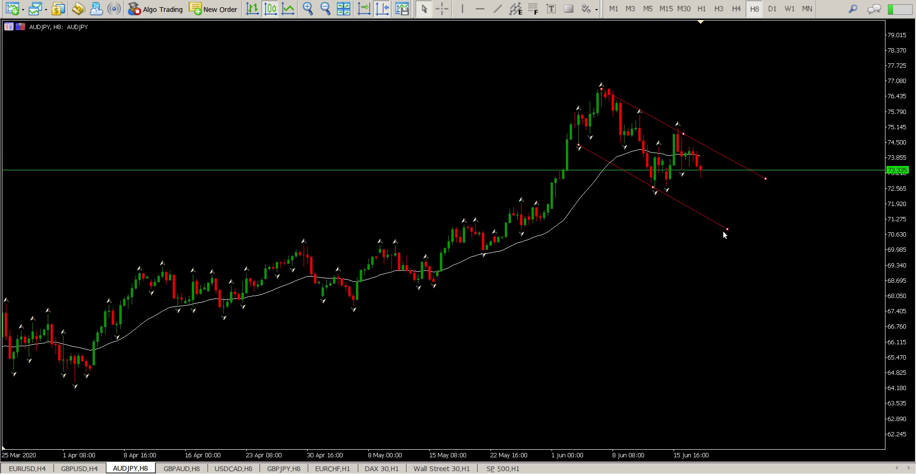
click(498, 9)
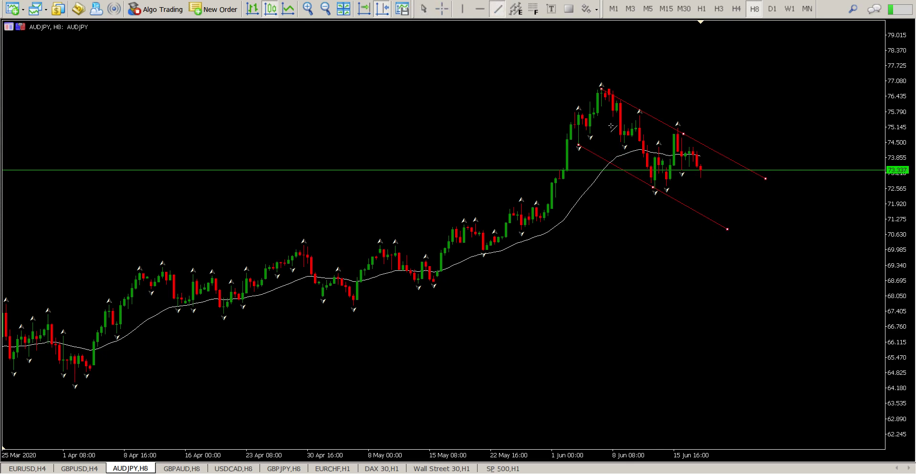
drag(654, 189, 734, 169)
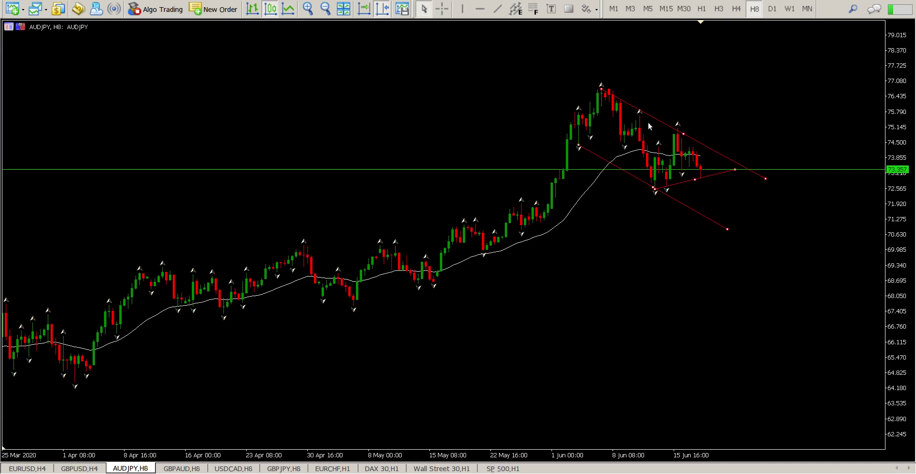
- Add horizontal levels at 71.097 and above price, moving the upper one to 74.184 on H1
click(479, 9)
drag(598, 210, 608, 204)
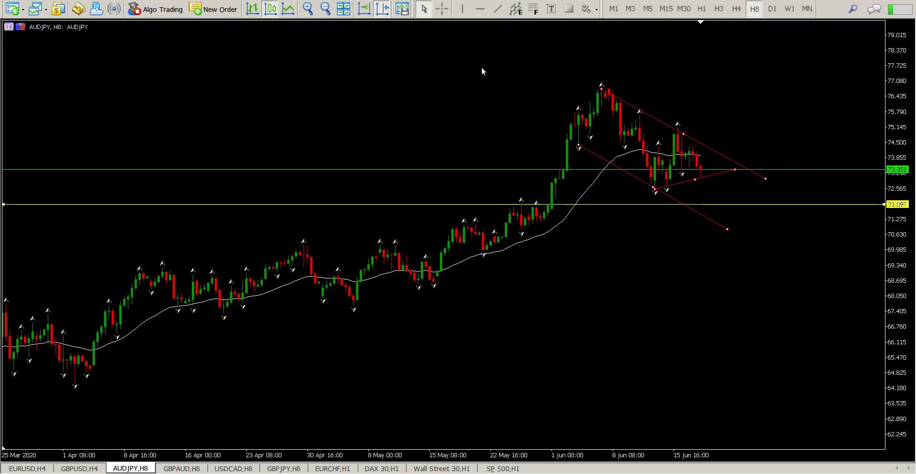
click(480, 9)
drag(715, 125, 813, 142)
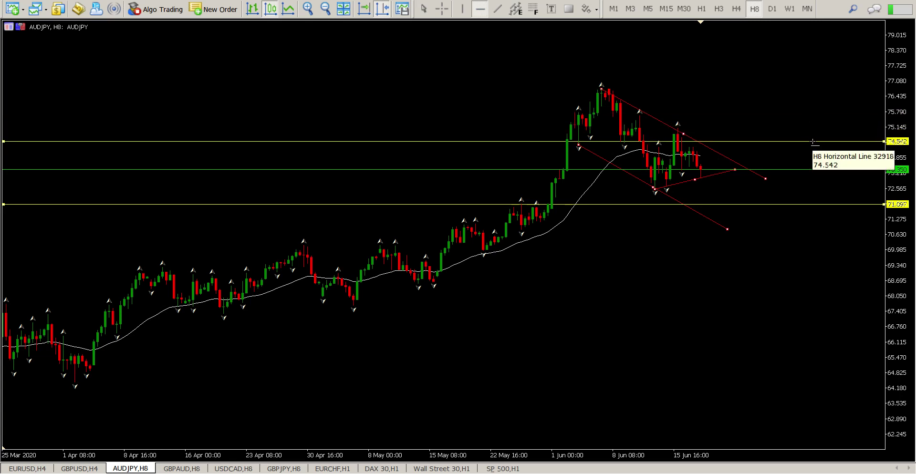
click(701, 9)
drag(734, 231, 747, 272)
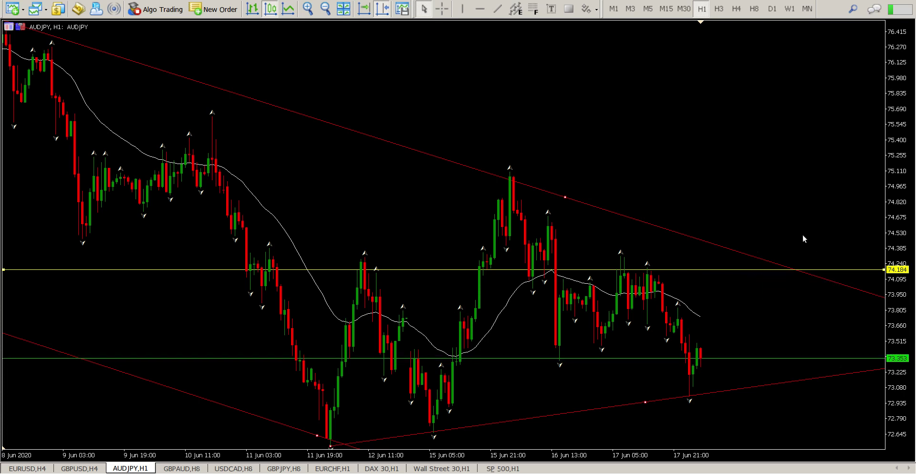
scroll(809, 234, up, 3)
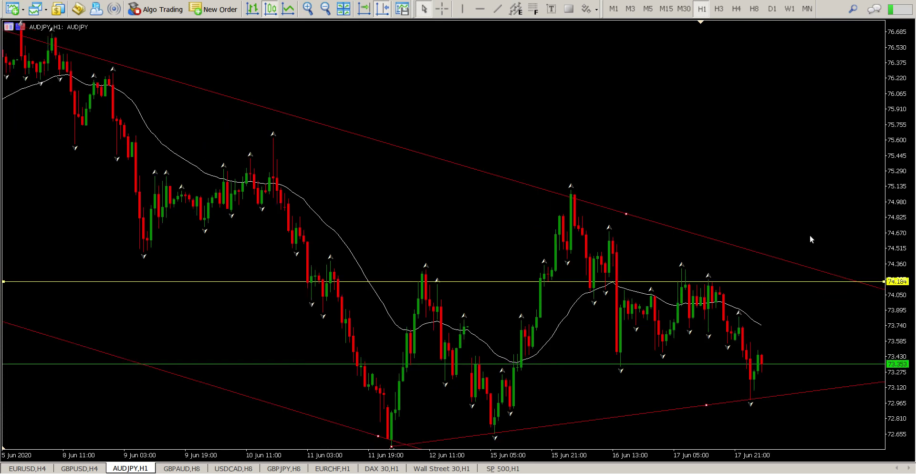
- Look over the GBPAUD and USDCAD H8 charts, then bring up GBPJPY H8
click(188, 469)
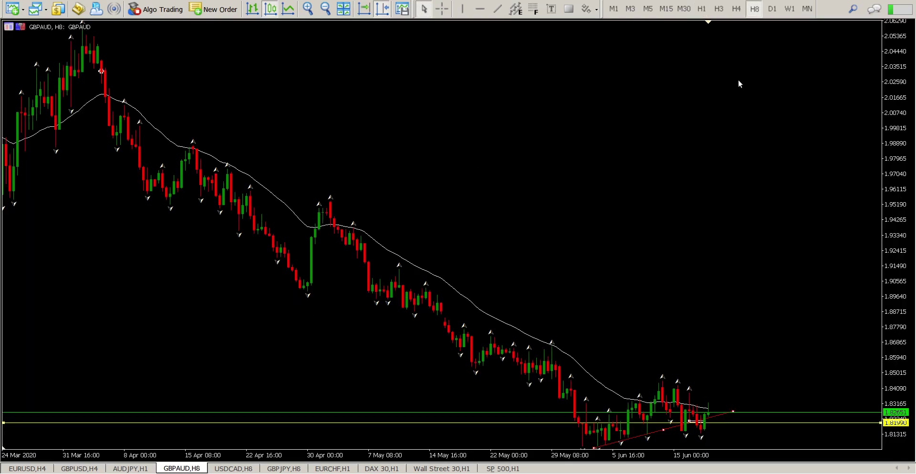
drag(881, 57, 844, 133)
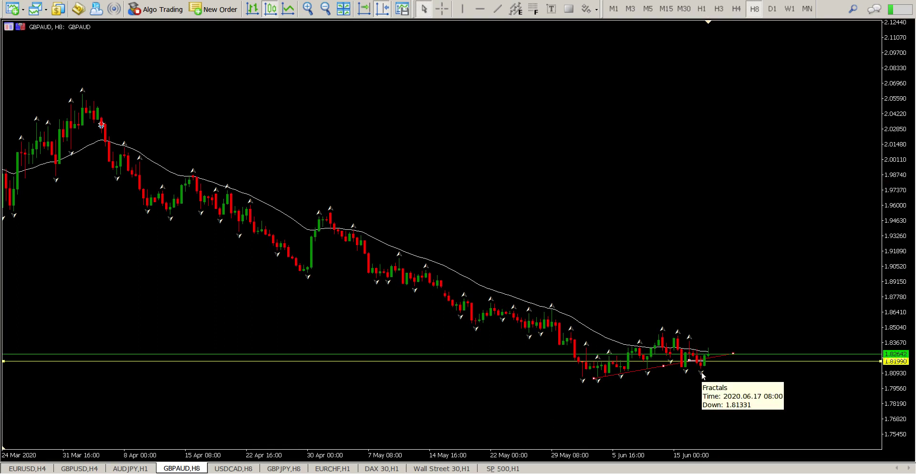
click(232, 468)
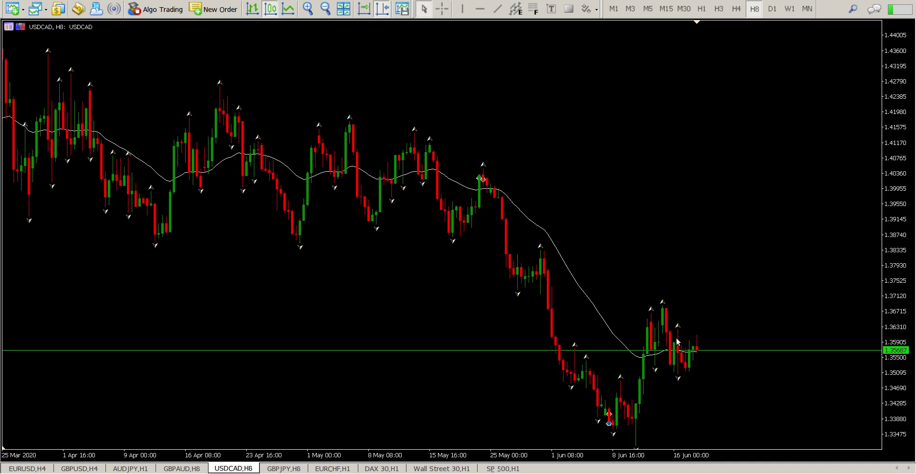
click(281, 469)
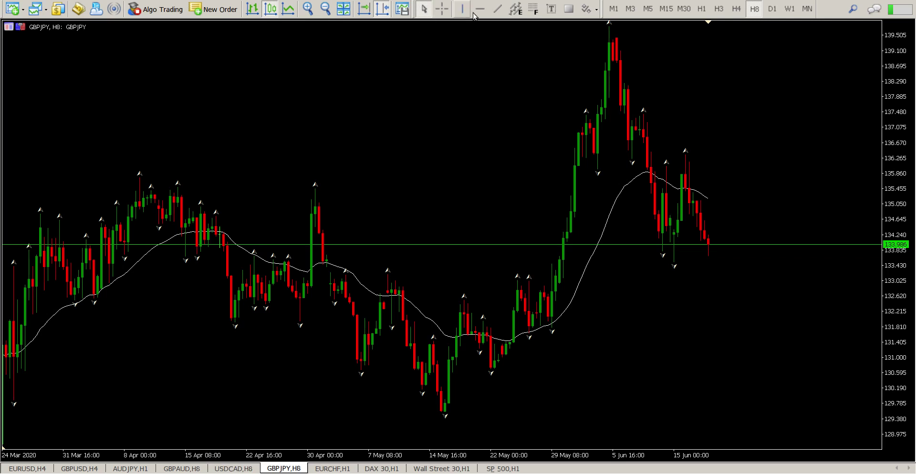
- Box the GBPJPY lows near 133.4–134.2 with a rectangle, check on H1, then open EURCHF H1
click(568, 8)
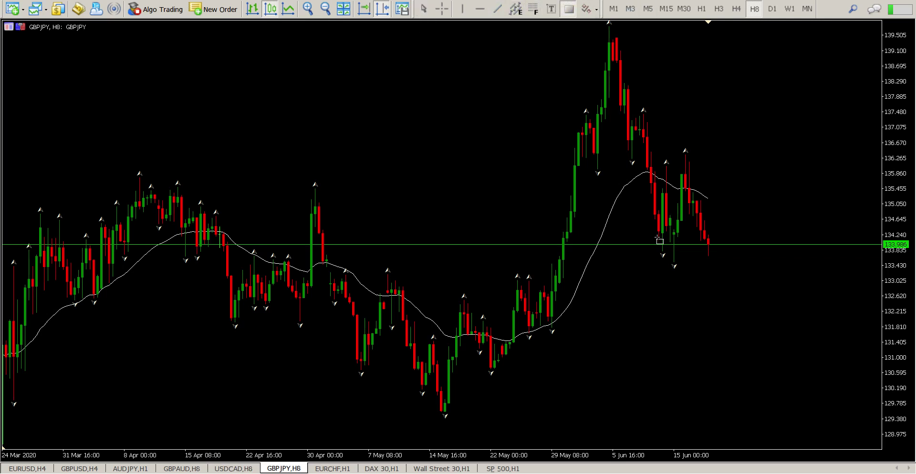
drag(635, 237, 761, 266)
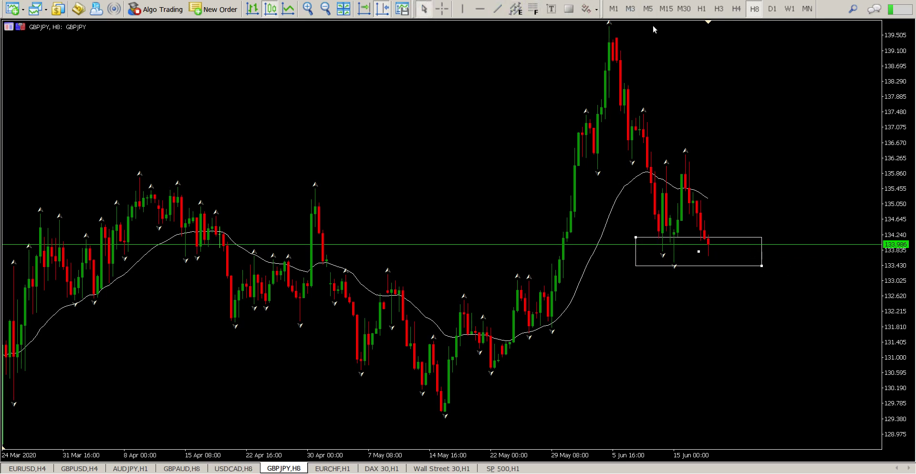
click(700, 9)
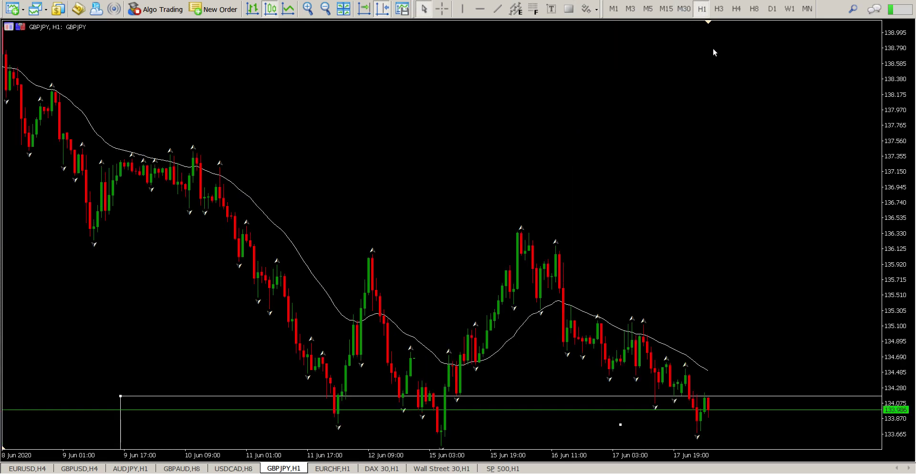
drag(900, 63, 883, 140)
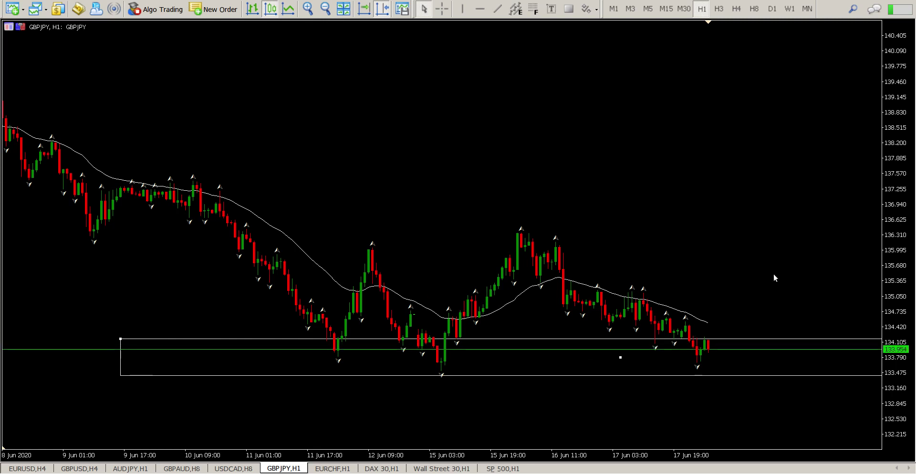
scroll(613, 218, up, 3)
click(331, 469)
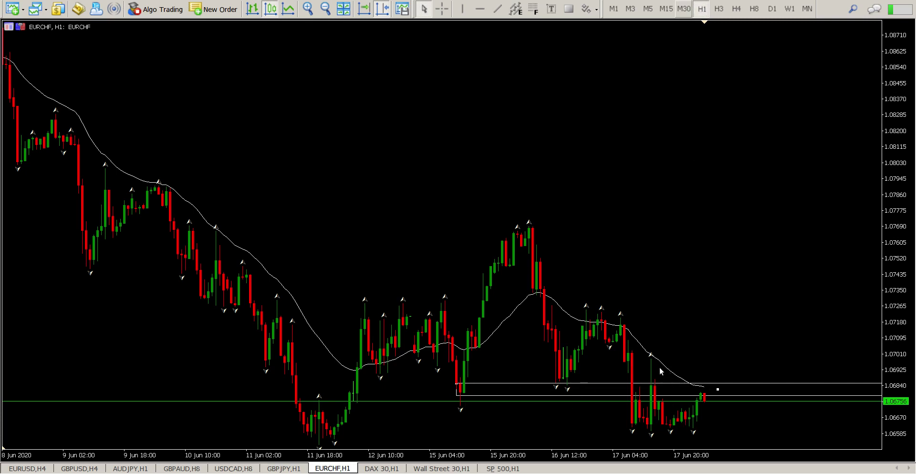
- Place a horizontal level at 1.06551 on the EURCHF H8 chart
click(754, 9)
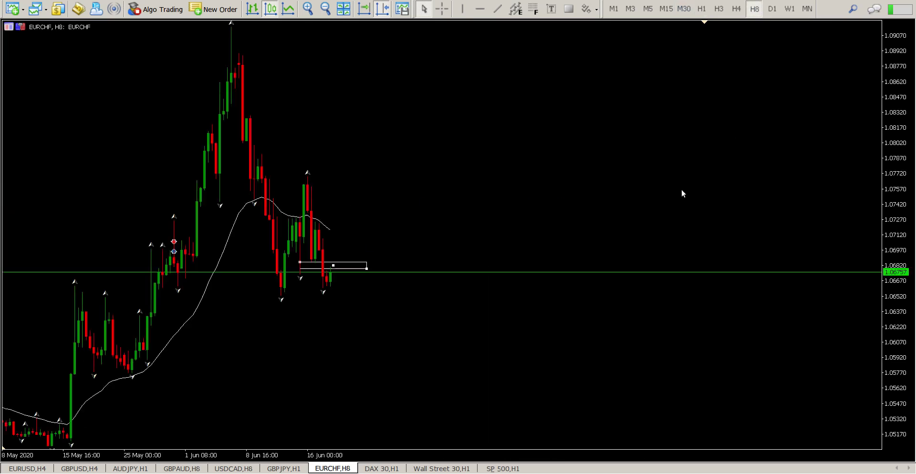
scroll(682, 193, down, 3)
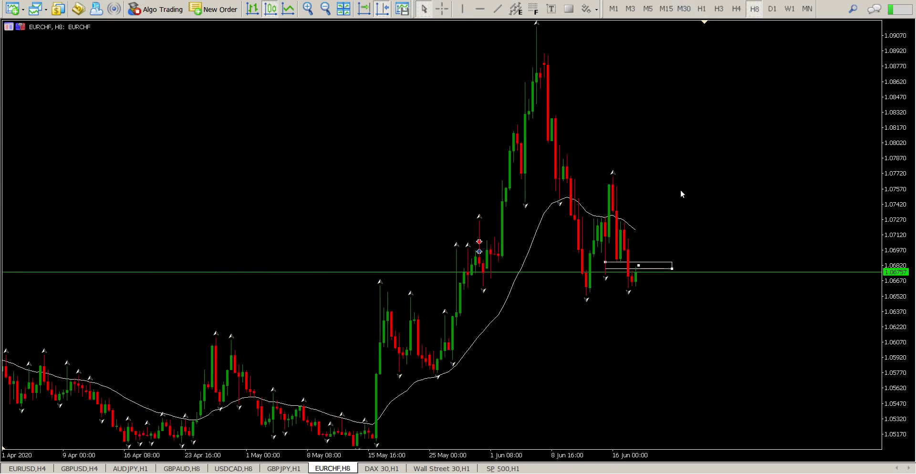
drag(895, 87, 886, 149)
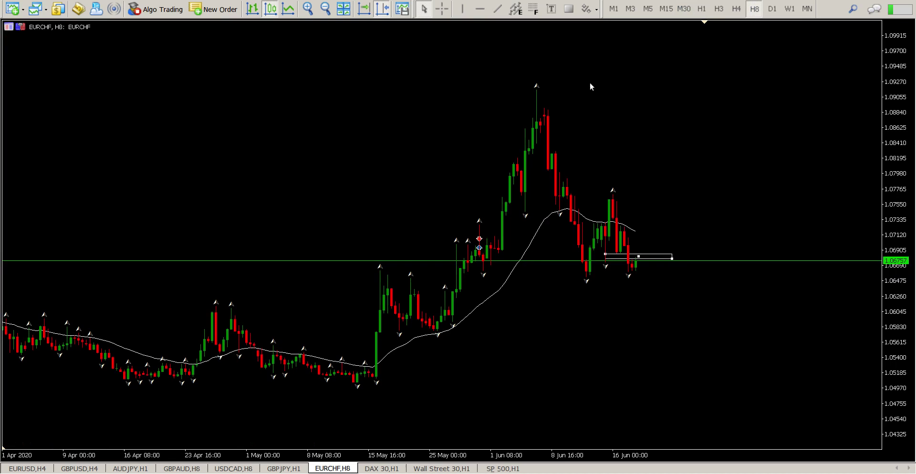
click(479, 8)
click(522, 281)
drag(522, 281, 522, 275)
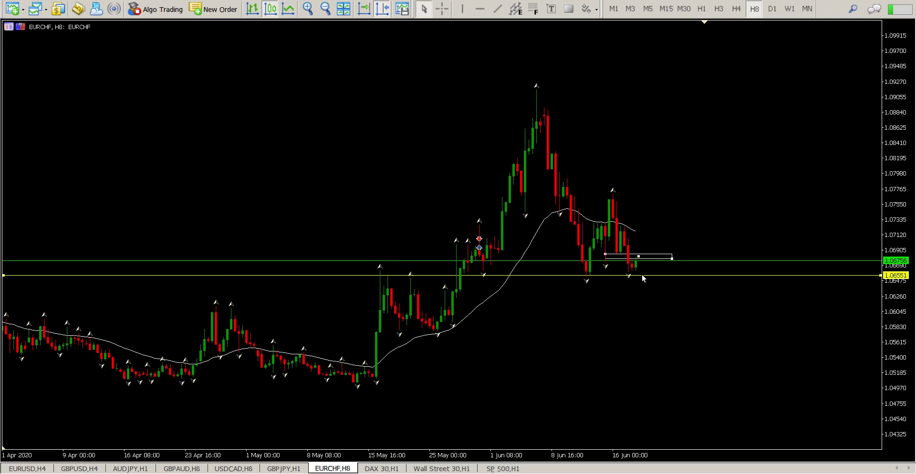
- Review EURCHF on H1, then switch it to the daily timeframe
click(700, 9)
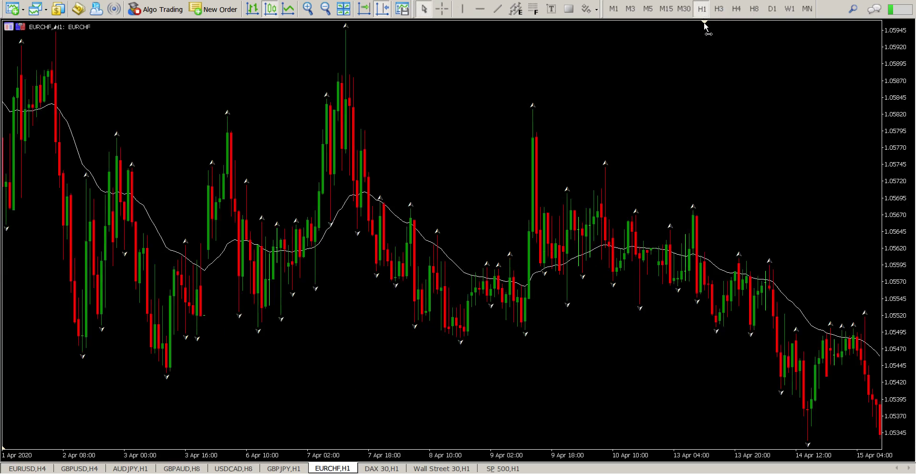
drag(888, 71, 880, 186)
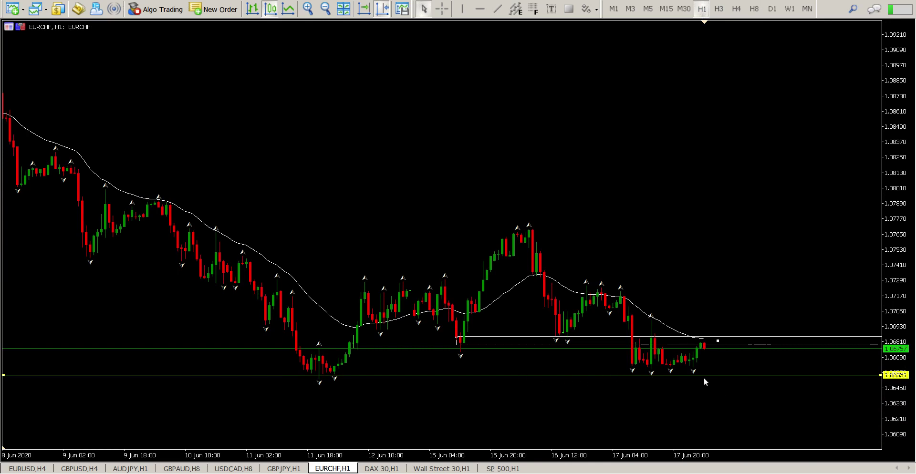
scroll(703, 377, up, 5)
scroll(703, 377, down, 4)
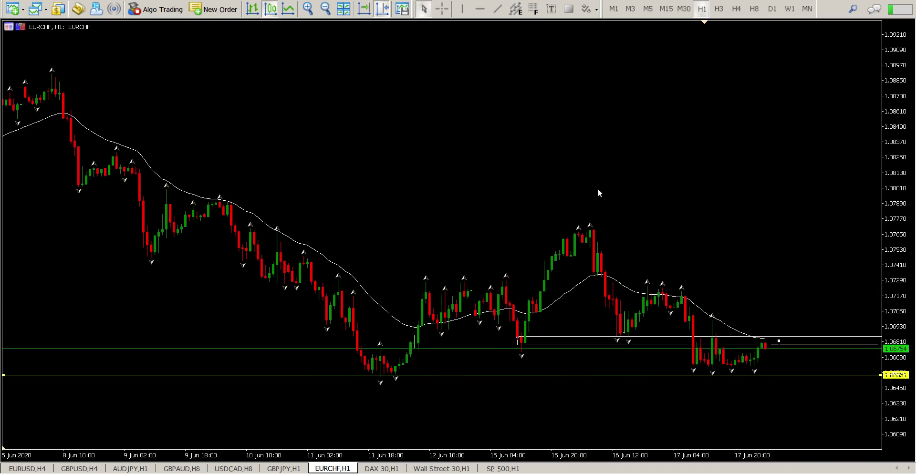
click(772, 8)
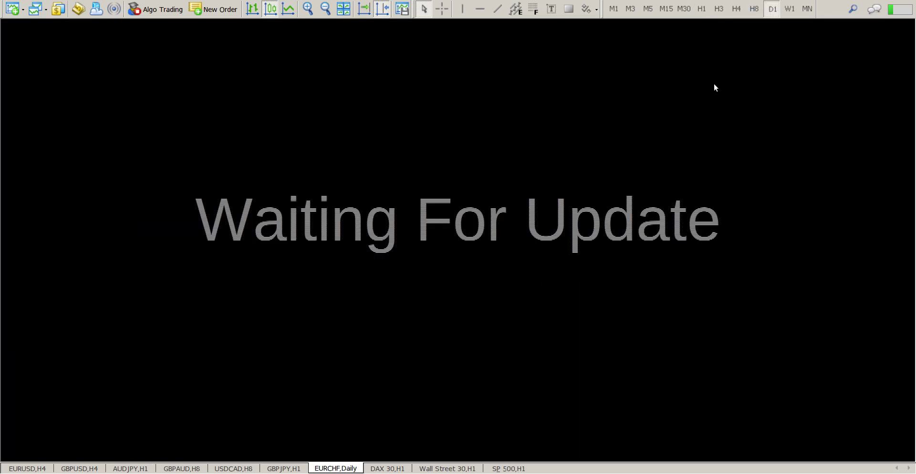
- On EURCHF H8, add a horizontal level at 1.06145, then return to H1
click(753, 8)
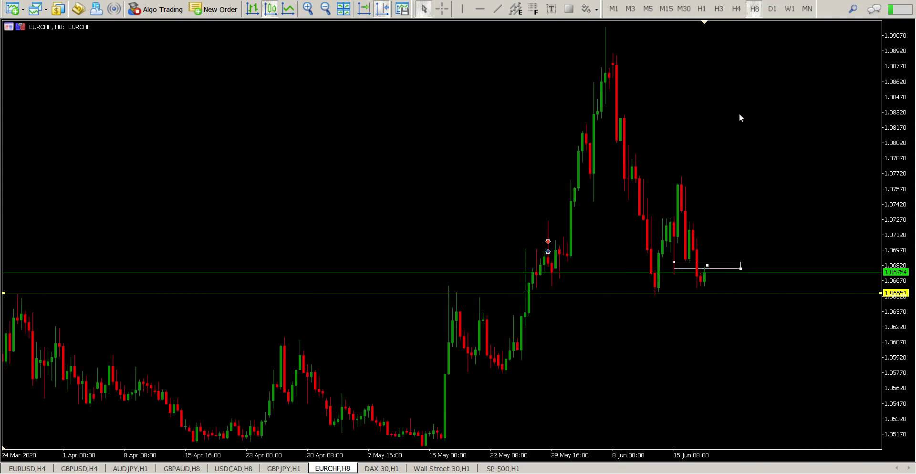
drag(890, 51, 874, 293)
scroll(540, 317, up, 10)
scroll(541, 315, down, 10)
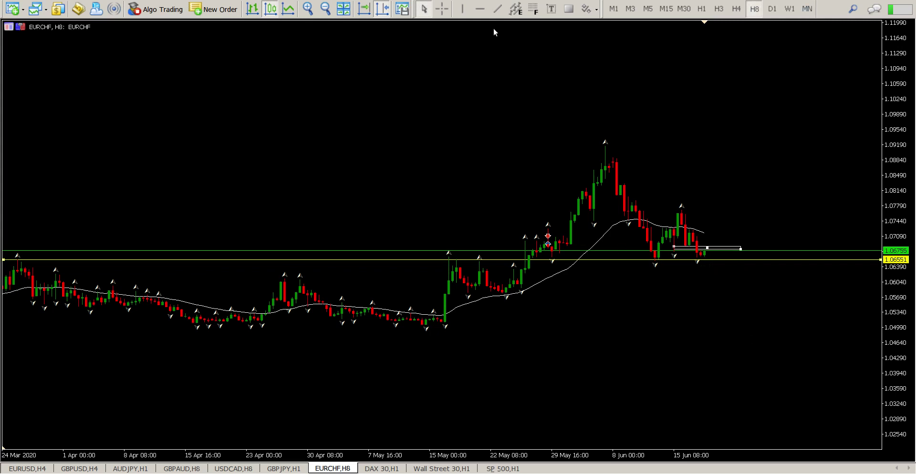
click(480, 9)
drag(468, 275, 639, 277)
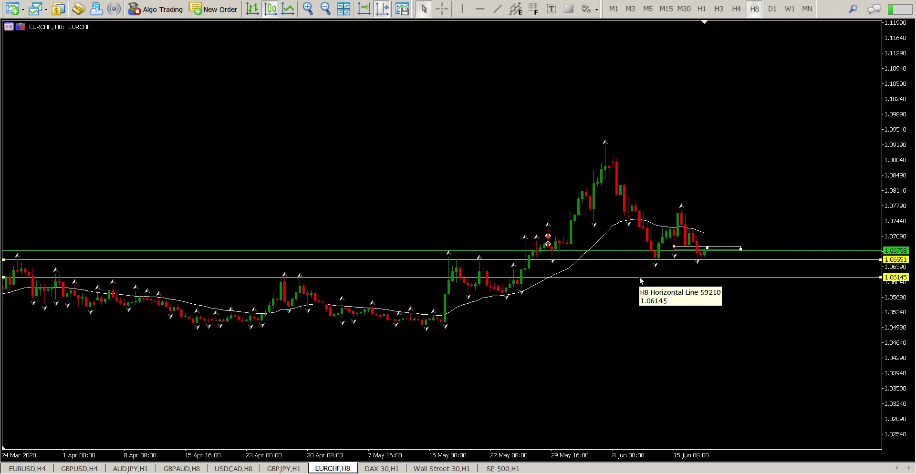
click(701, 9)
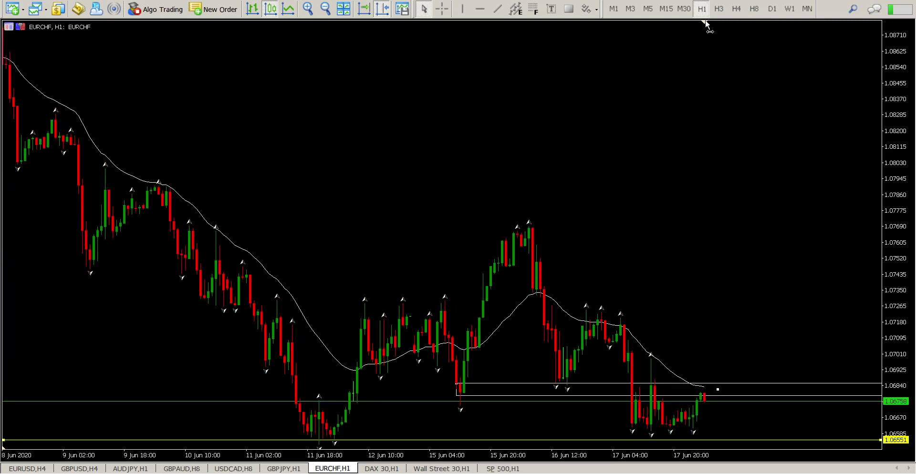
- Delete the EURCHF H4 rectangle zone
drag(903, 77, 893, 102)
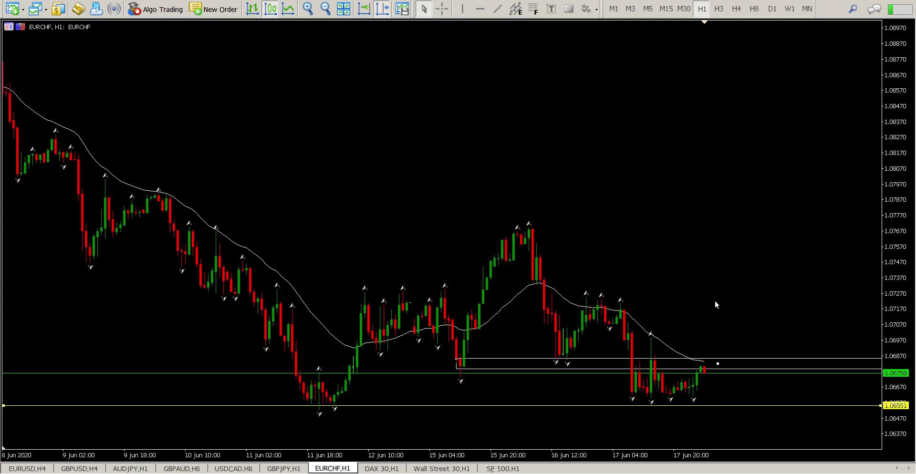
right_click(619, 363)
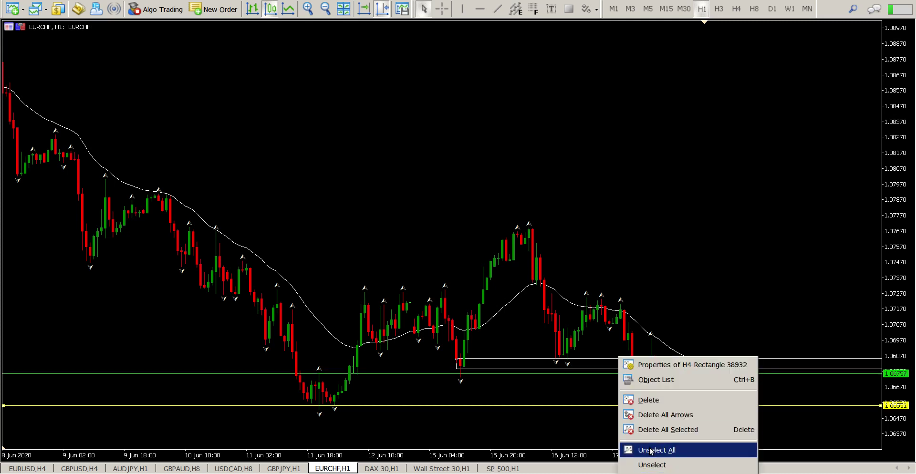
click(639, 398)
- Add a horizontal level at 1.06839 where the zone was, then open the EURUSD H4 chart
click(480, 8)
click(648, 376)
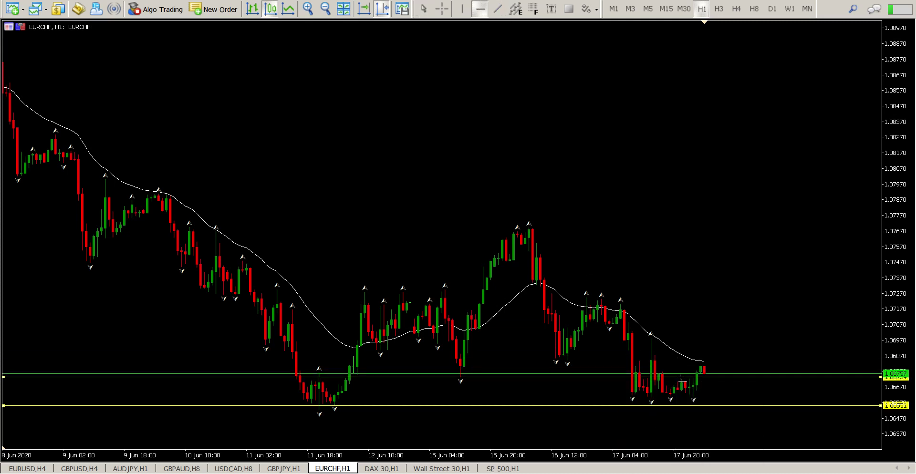
drag(648, 376, 649, 361)
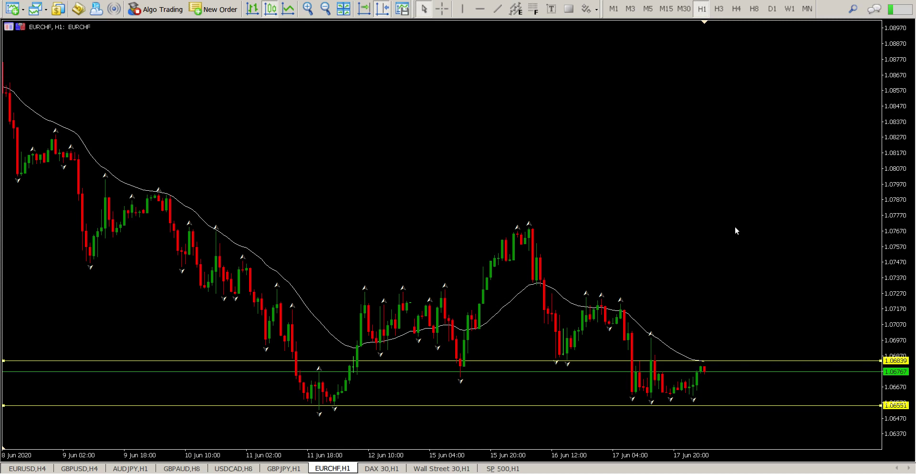
click(27, 468)
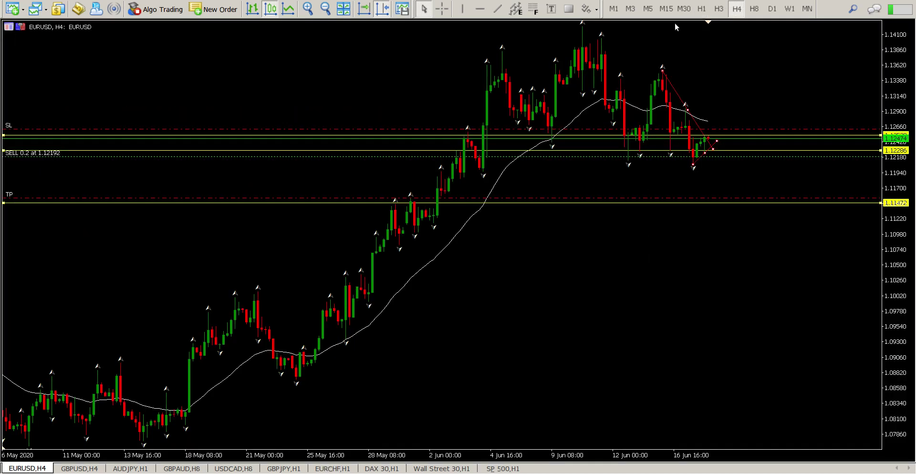
- Show EURUSD on M5, then M30, compressing the price scale to fit the 0.2 sell's SL and levels
click(647, 8)
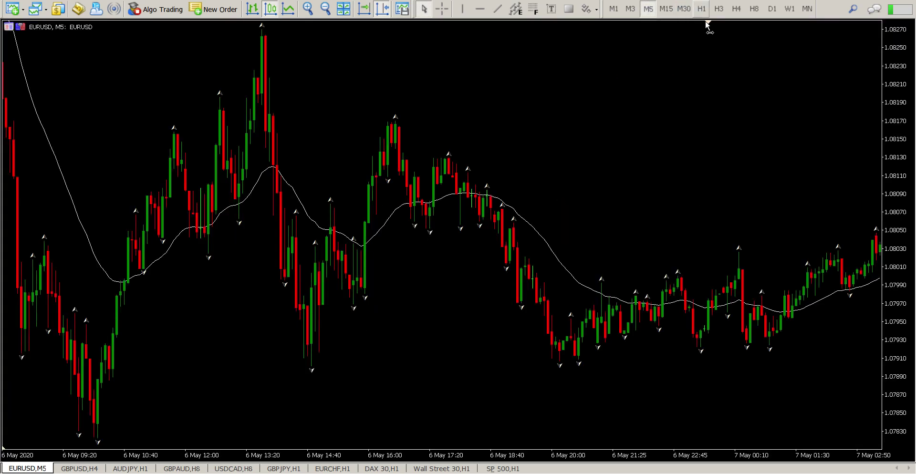
drag(880, 146, 876, 274)
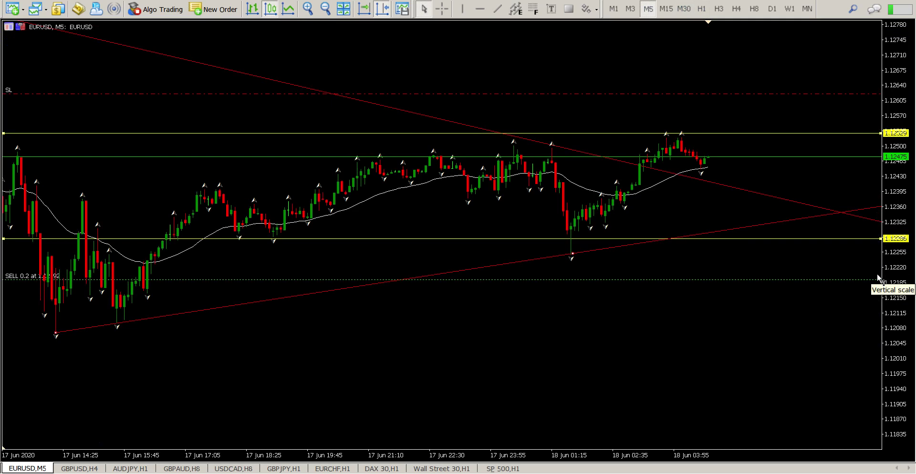
click(684, 9)
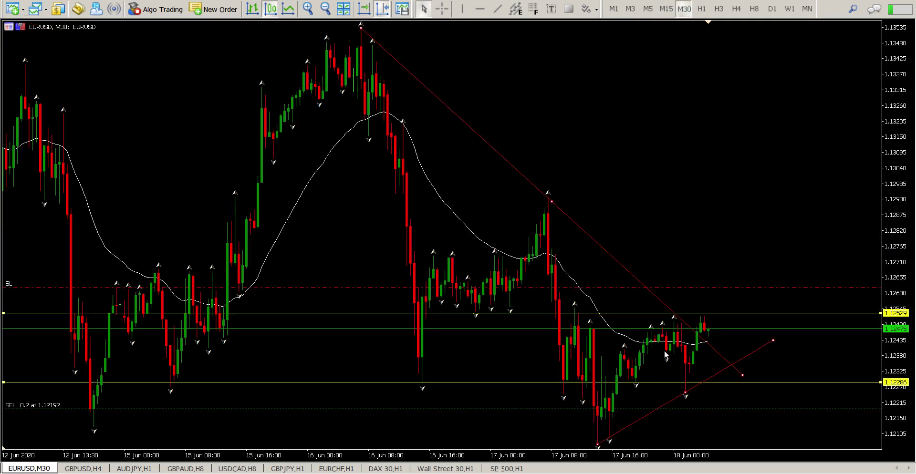
drag(890, 77, 876, 142)
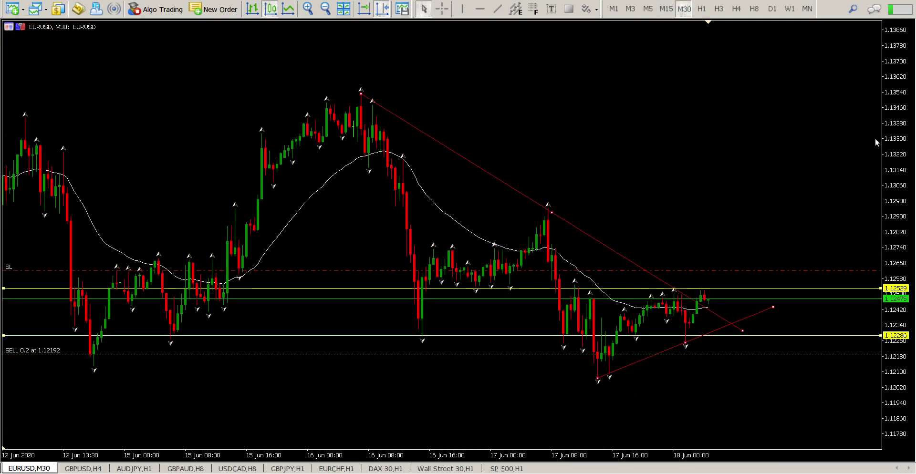